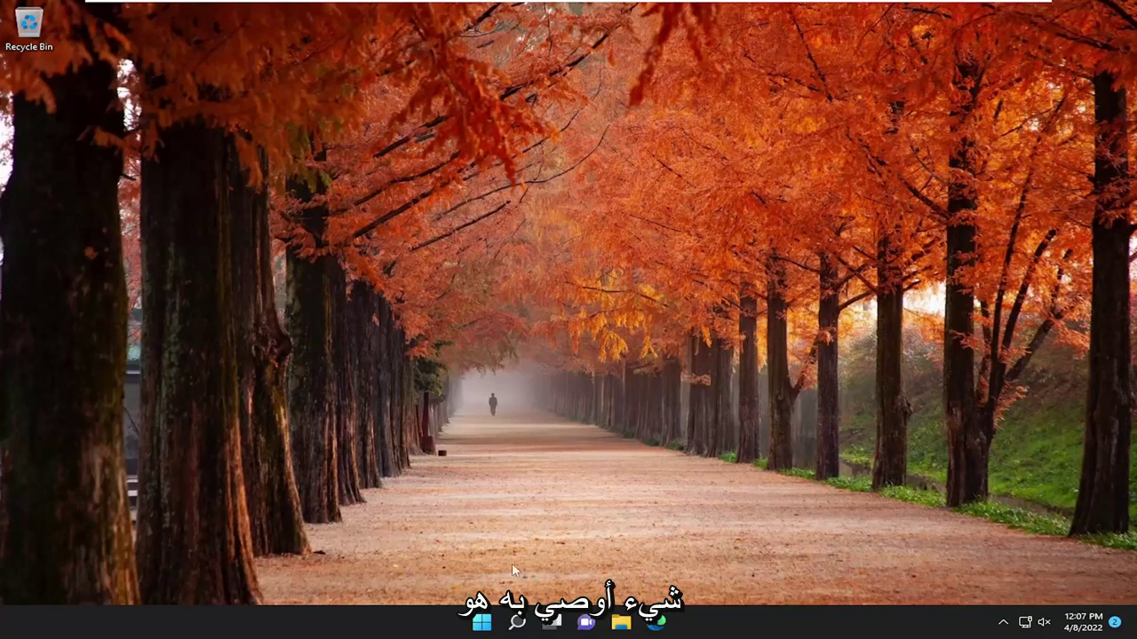
# - Search for 'advanced' and open System Properties' advanced system settings
pyautogui.click(512, 627)
pyautogui.write('ad')
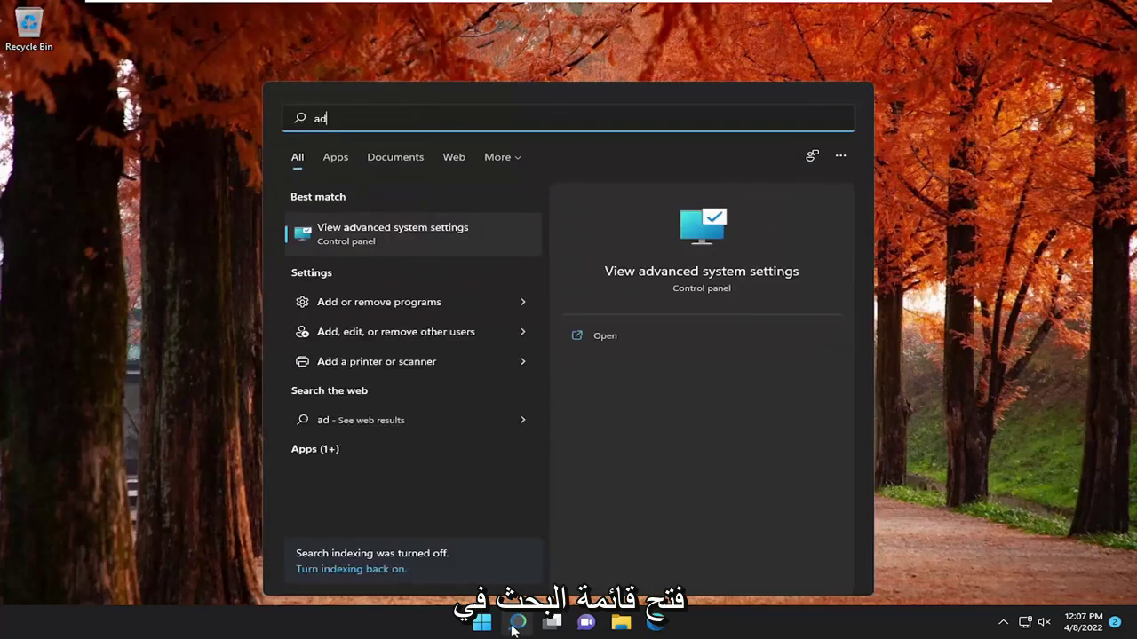
pyautogui.write('vanced')
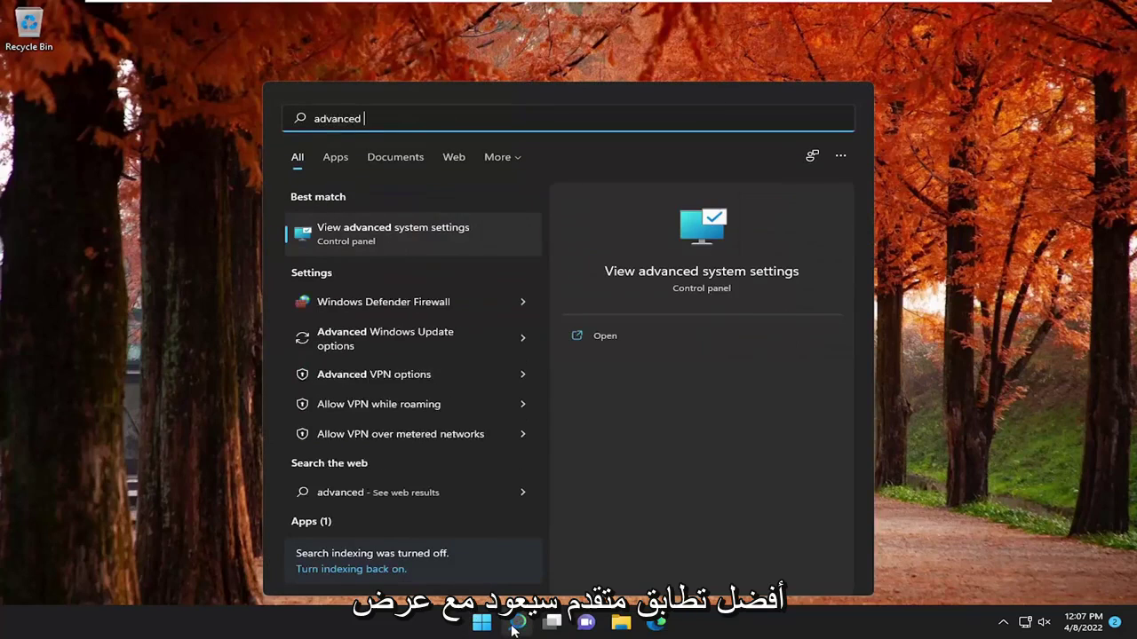
pyautogui.click(433, 232)
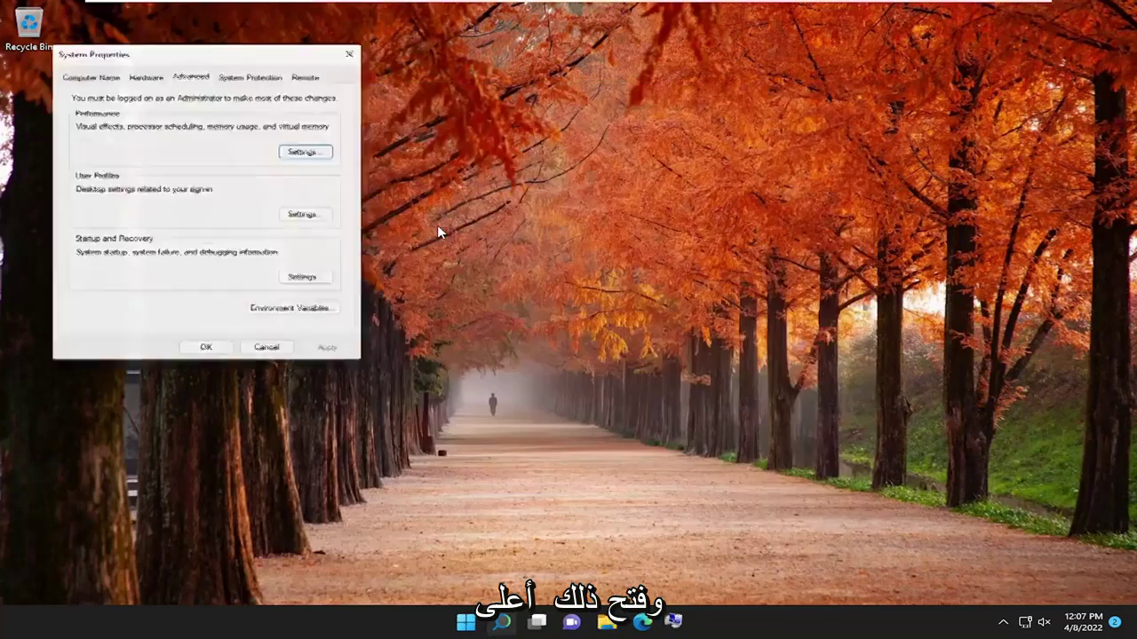
pyautogui.moveTo(233, 50); pyautogui.dragTo(620, 144)
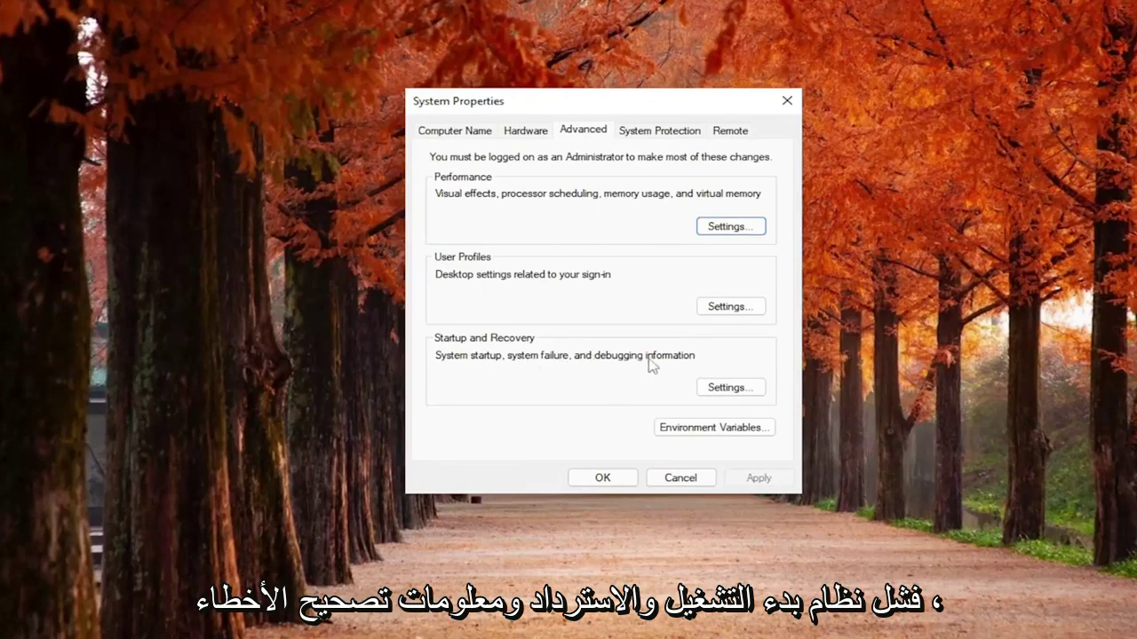
# - In Startup and Recovery, uncheck Automatically restart and confirm with OK
pyautogui.click(721, 388)
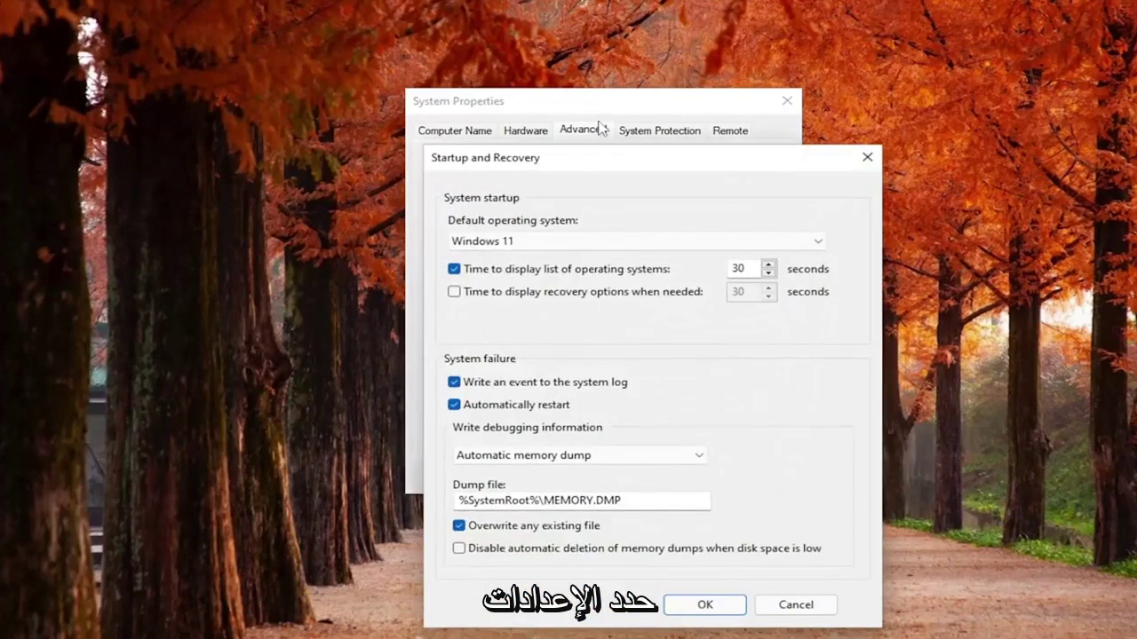
pyautogui.moveTo(589, 163); pyautogui.dragTo(568, 70)
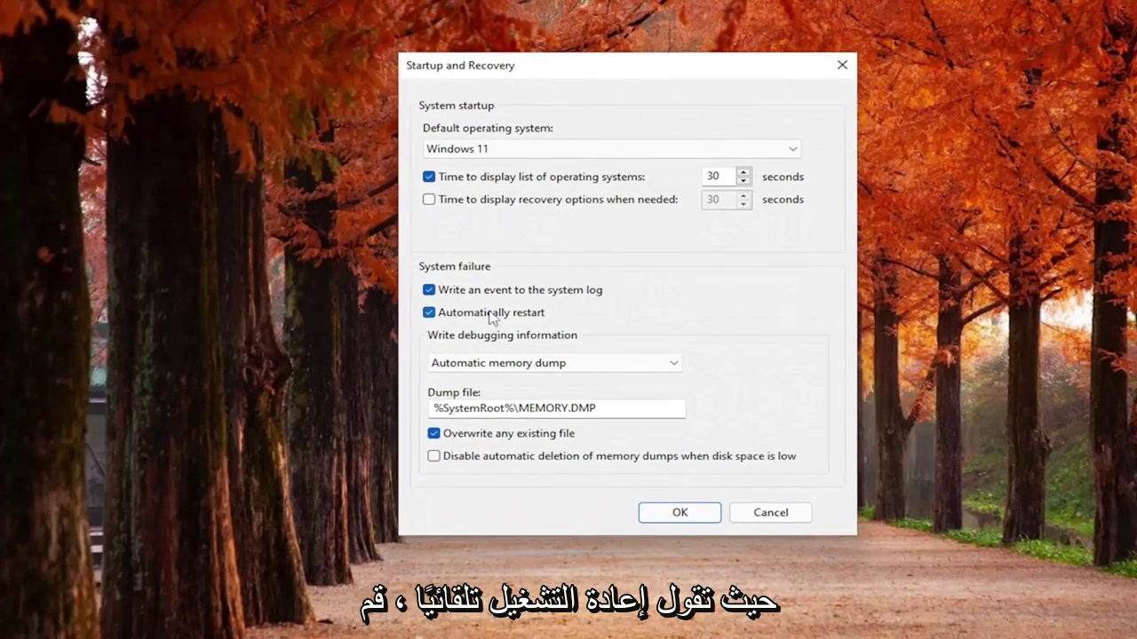
pyautogui.click(491, 315)
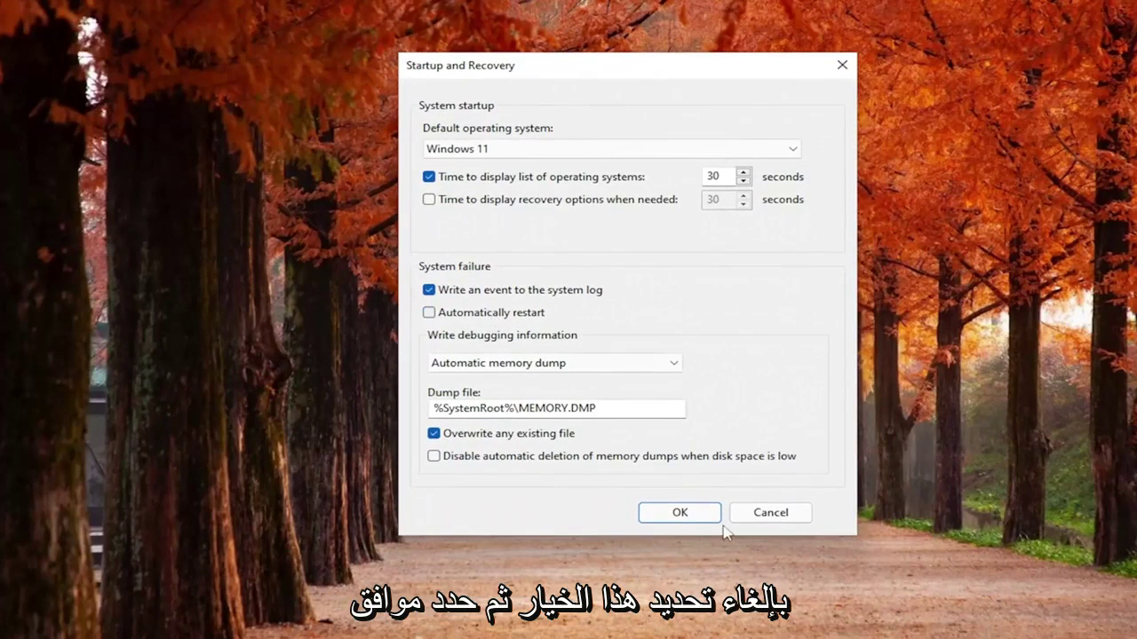
pyautogui.click(681, 515)
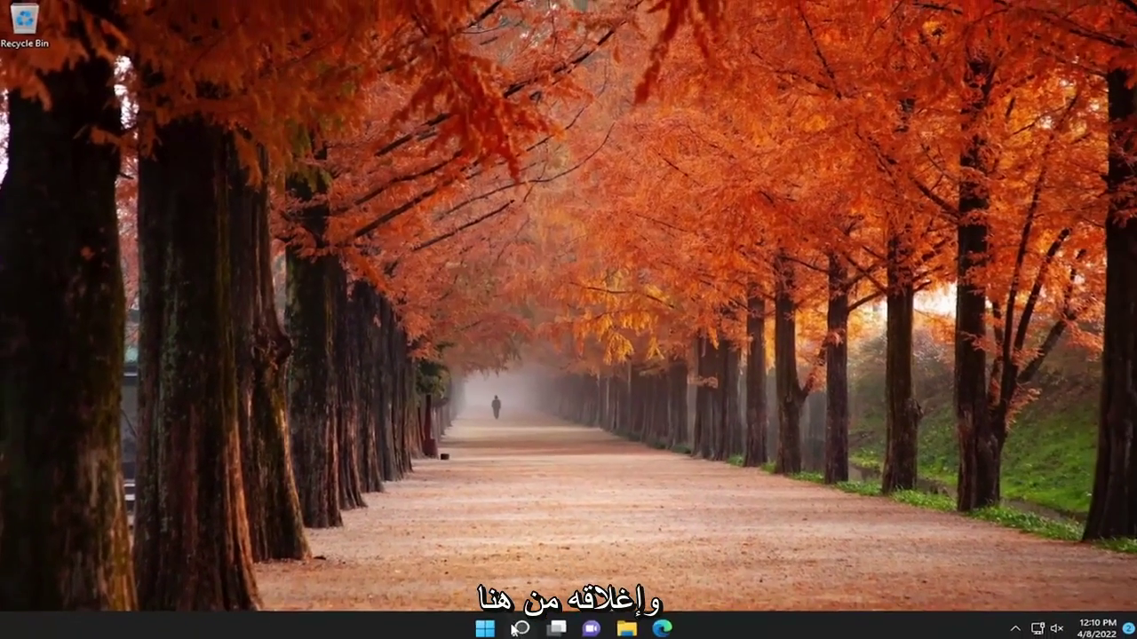
pyautogui.click(515, 629)
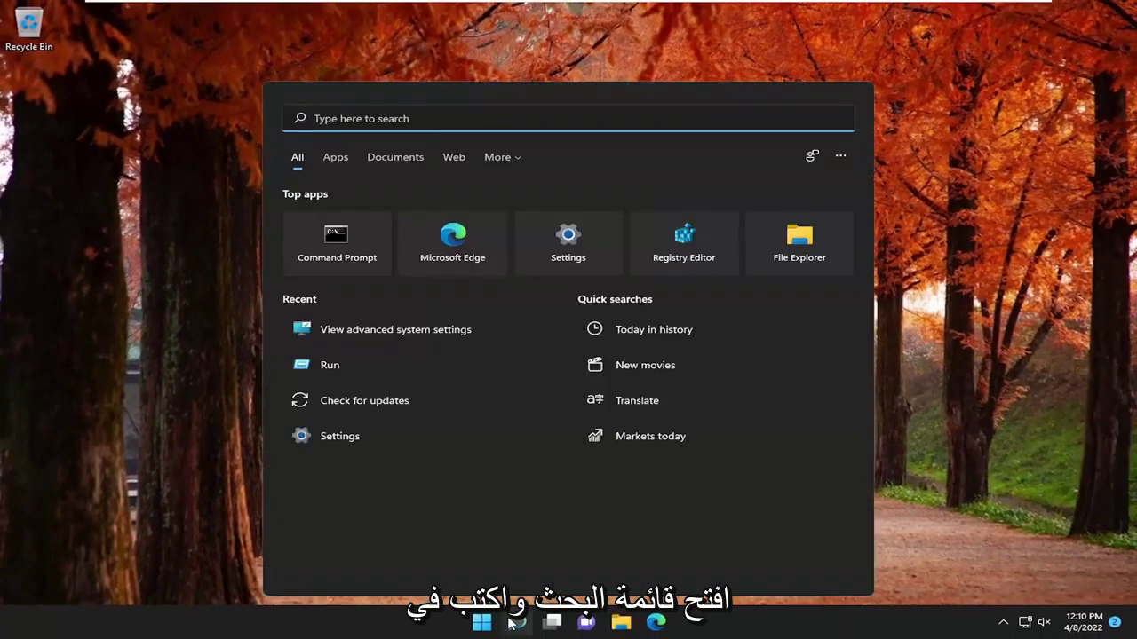
pyautogui.write('control panel')
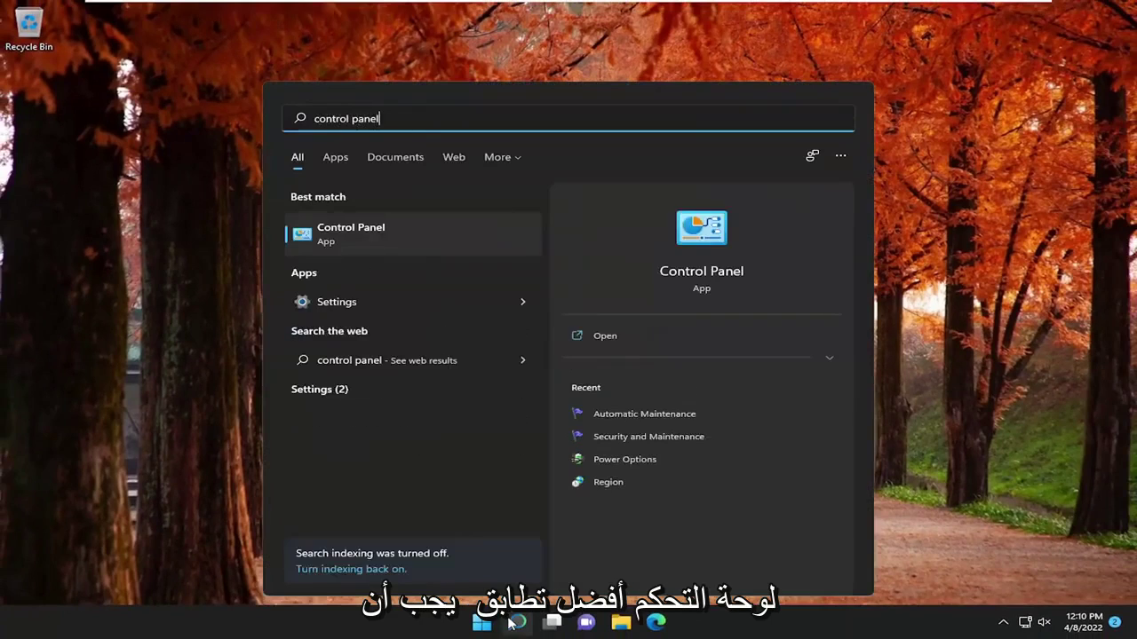
pyautogui.click(350, 234)
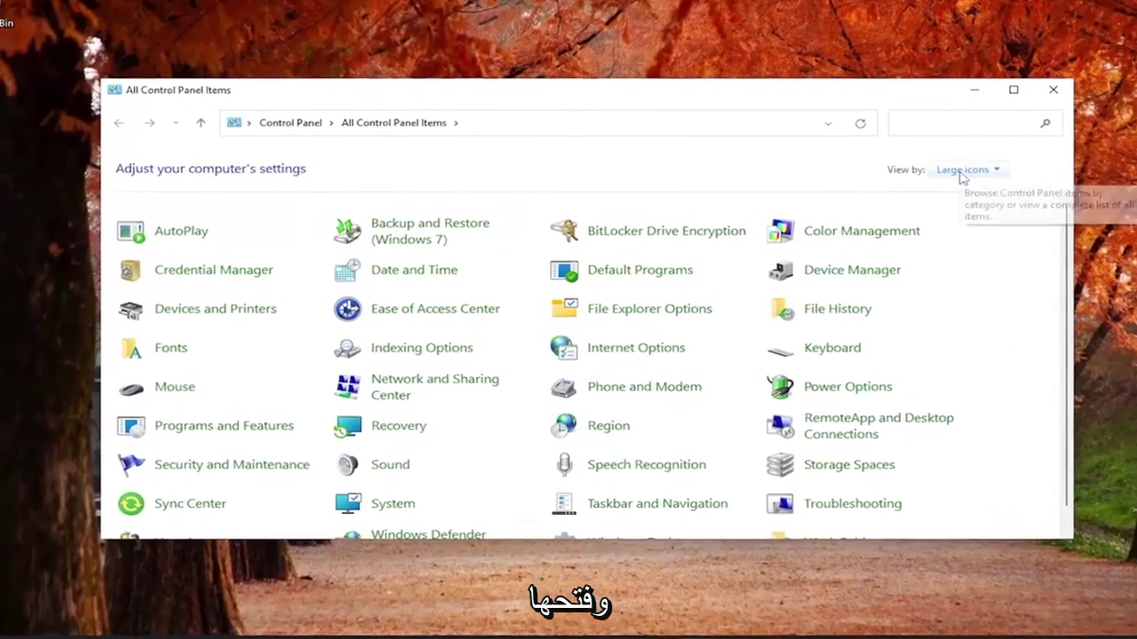
pyautogui.click(916, 180)
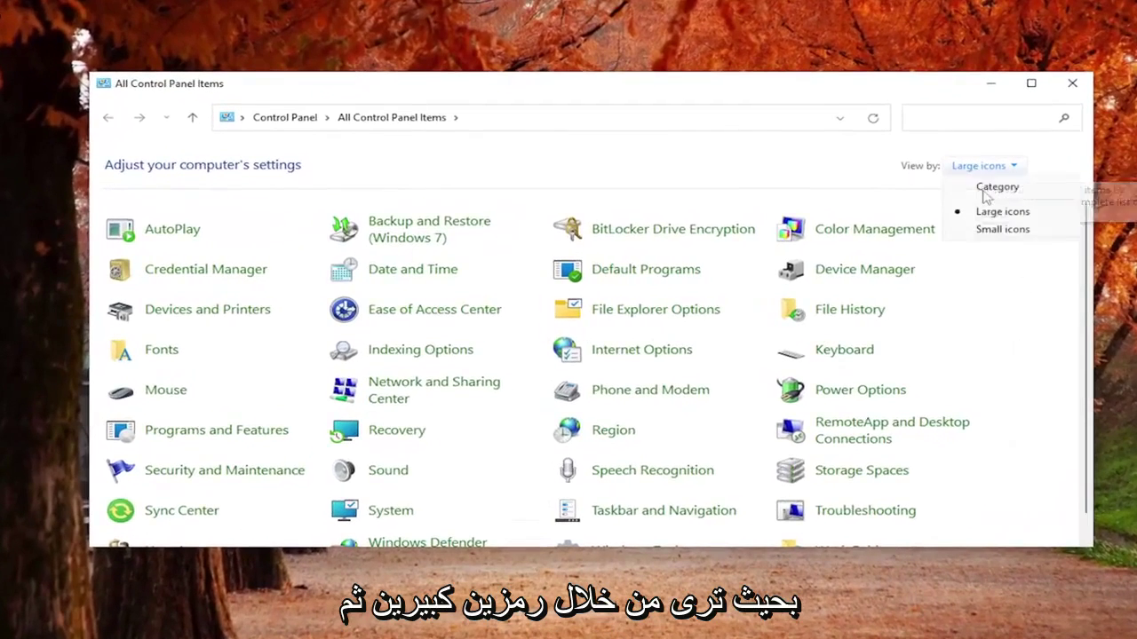
pyautogui.click(988, 214)
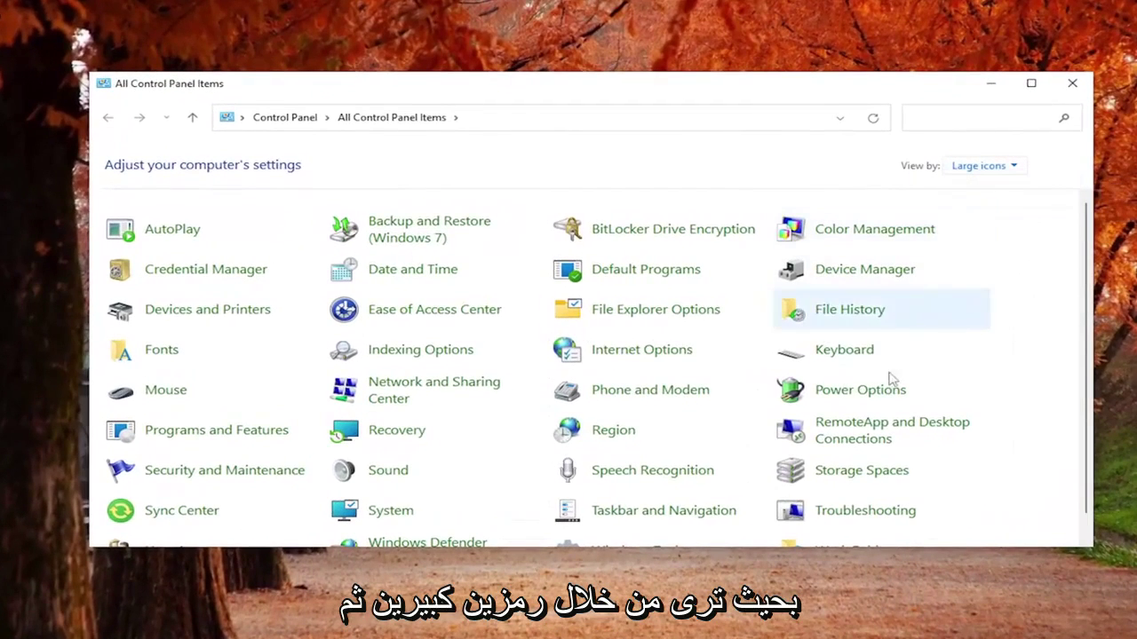
pyautogui.click(850, 395)
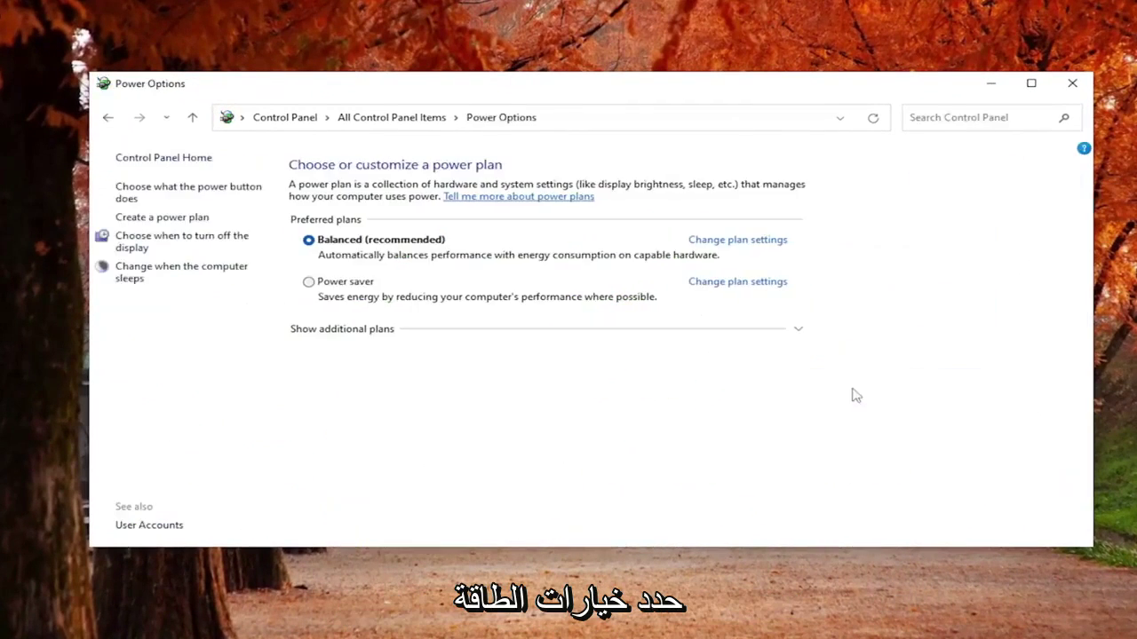
pyautogui.click(153, 195)
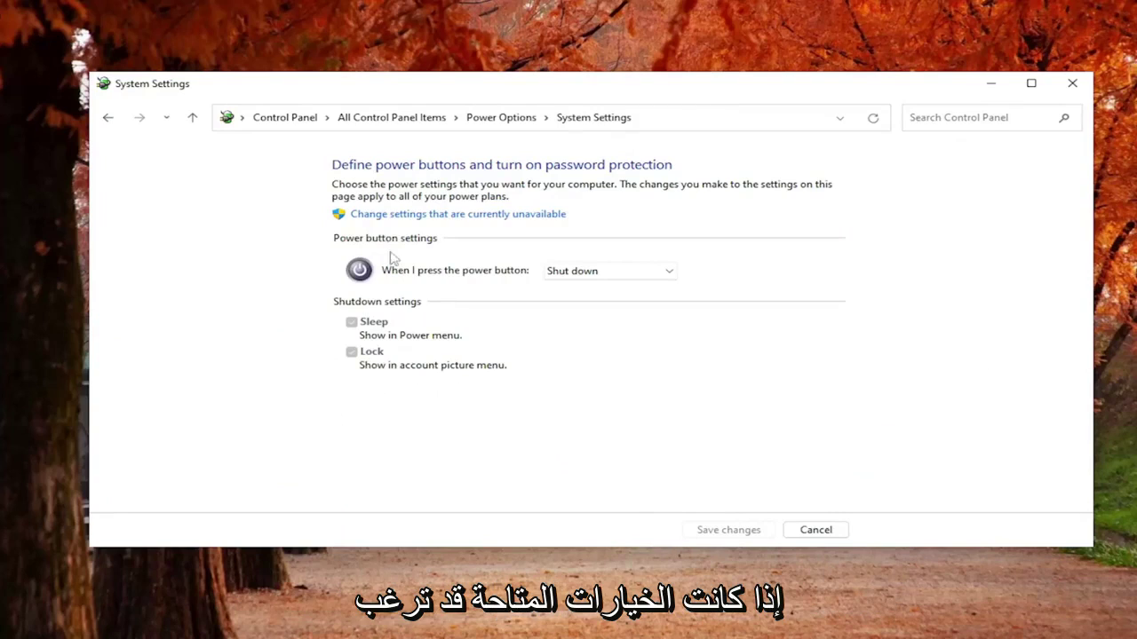
pyautogui.click(457, 215)
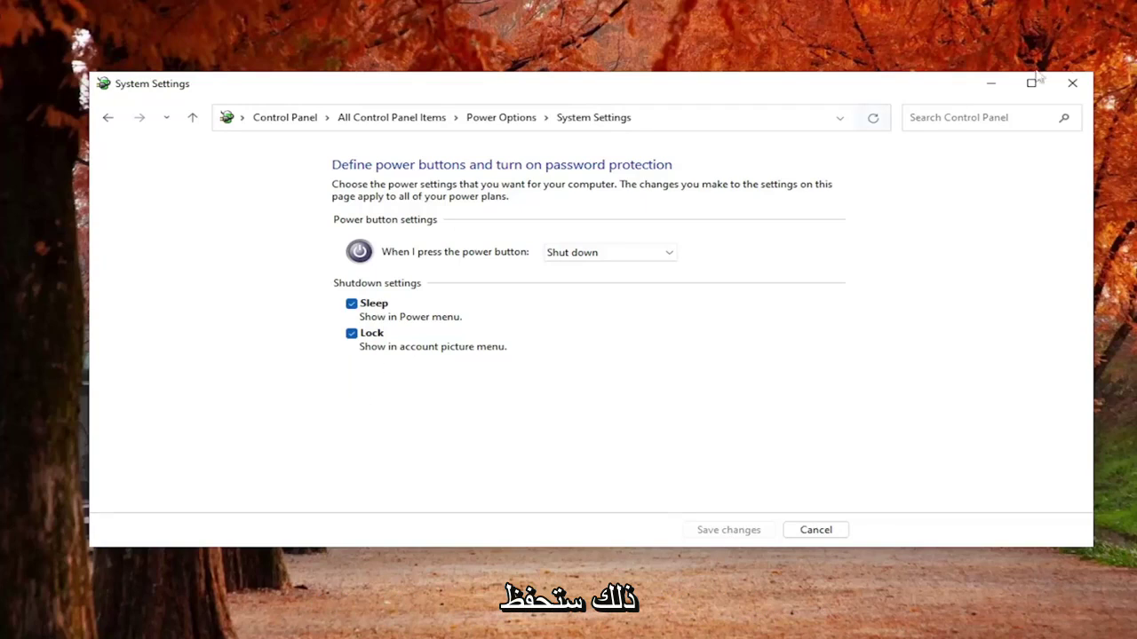
pyautogui.click(1072, 83)
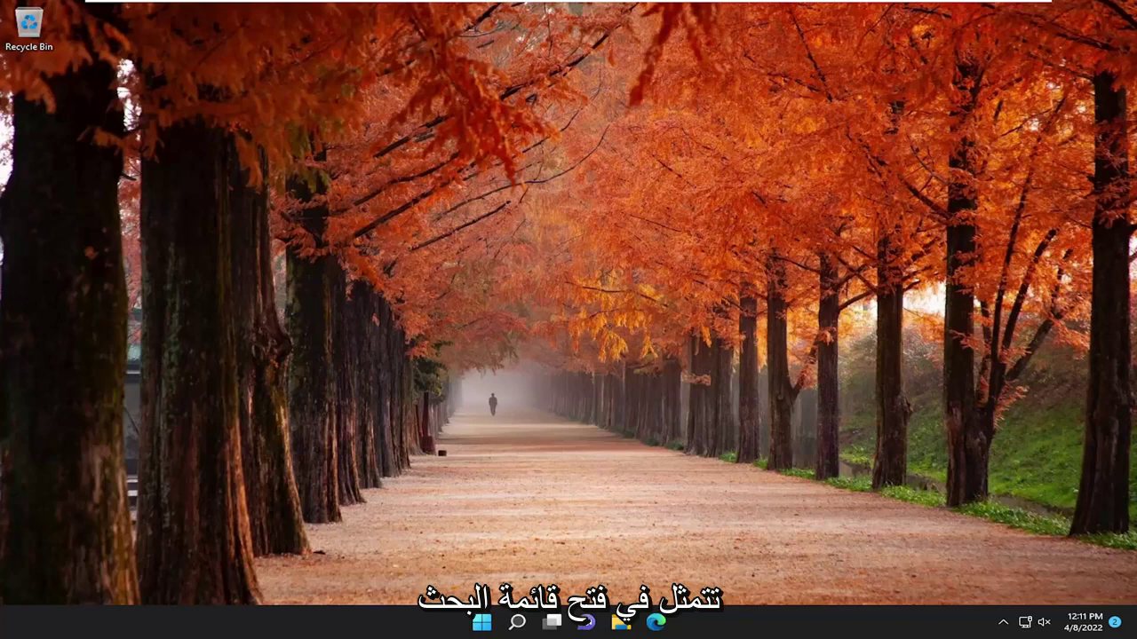
# - Search for 'device manager' and open Device Manager
pyautogui.click(517, 622)
pyautogui.write('de')
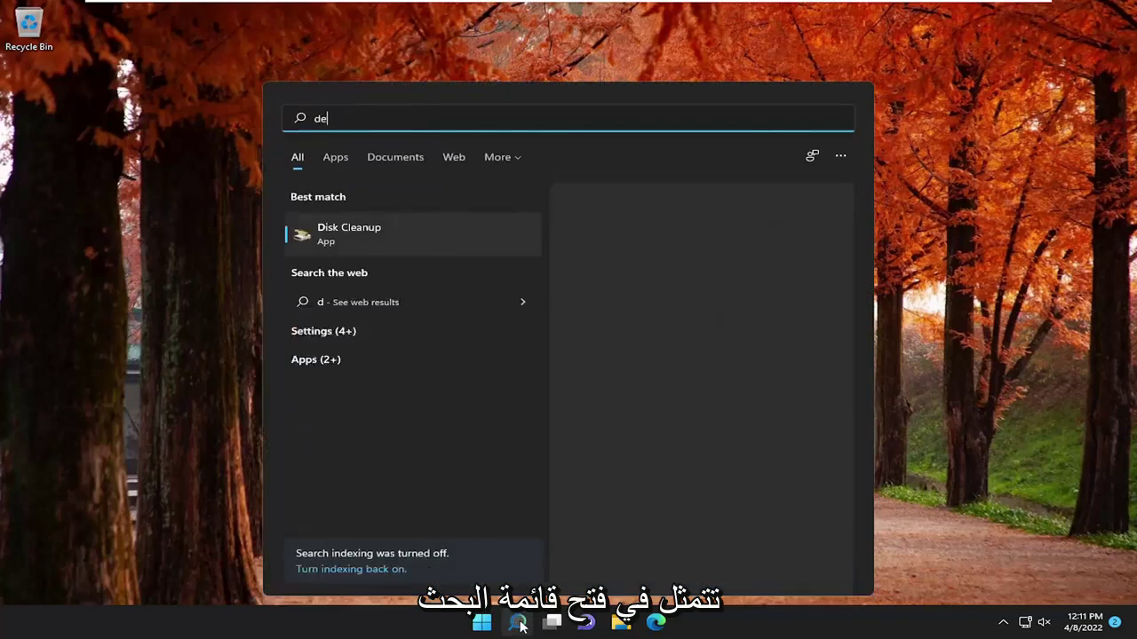
pyautogui.write('vice manager')
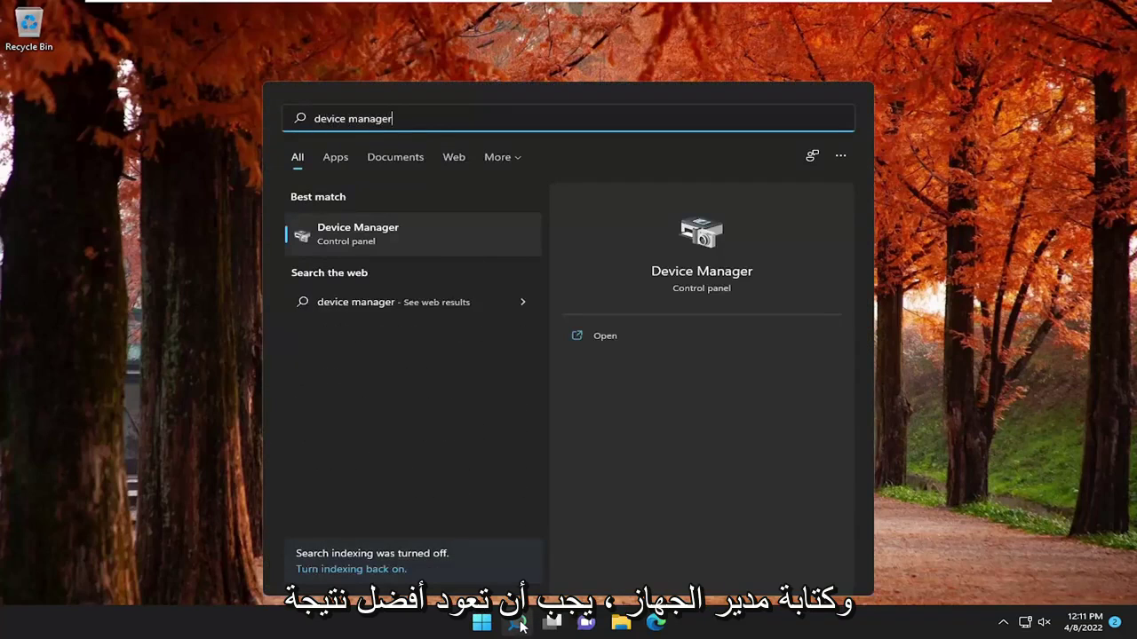
pyautogui.click(365, 240)
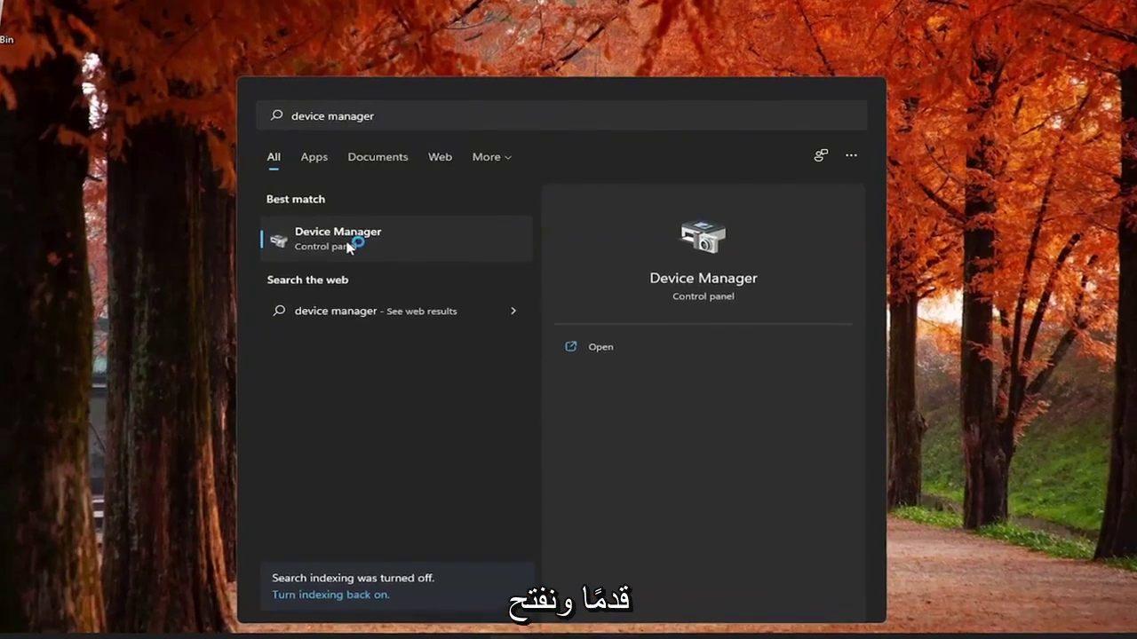
pyautogui.click(365, 235)
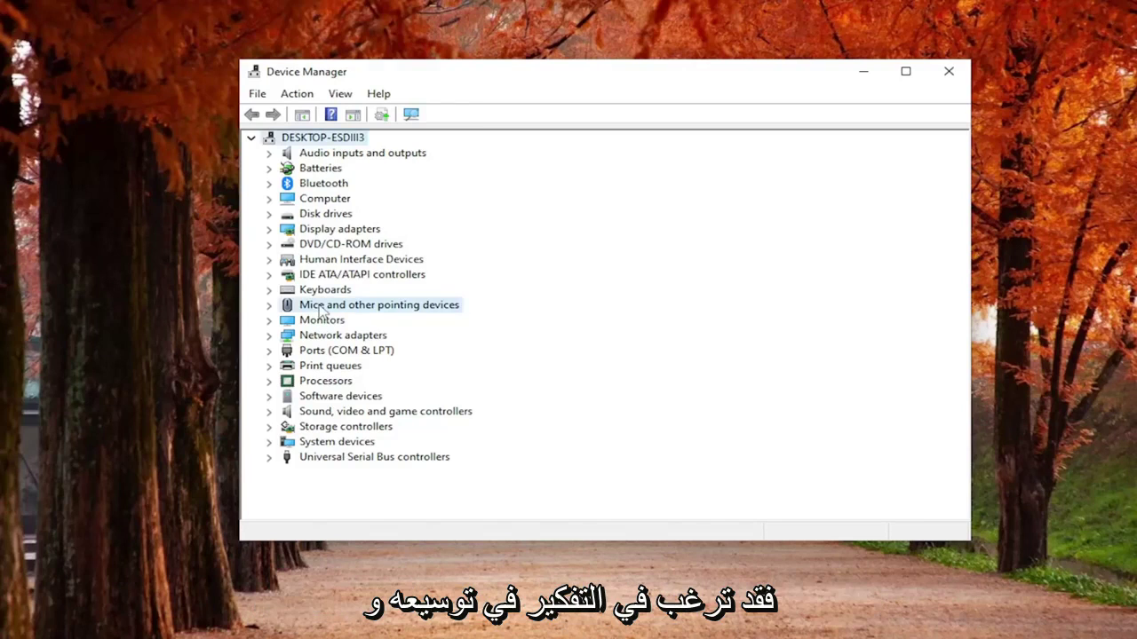
# - View the VMware USB Pointing Device's properties under Mice, then close them and collapse the branch
pyautogui.doubleClick(322, 307)
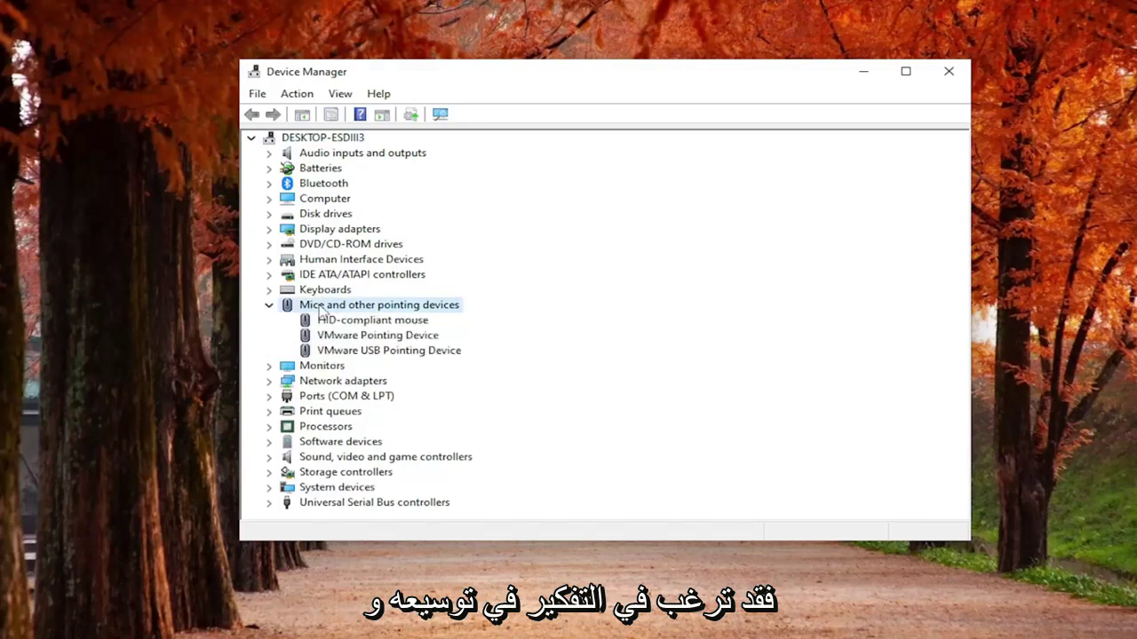
pyautogui.click(326, 351)
pyautogui.rightClick(326, 351)
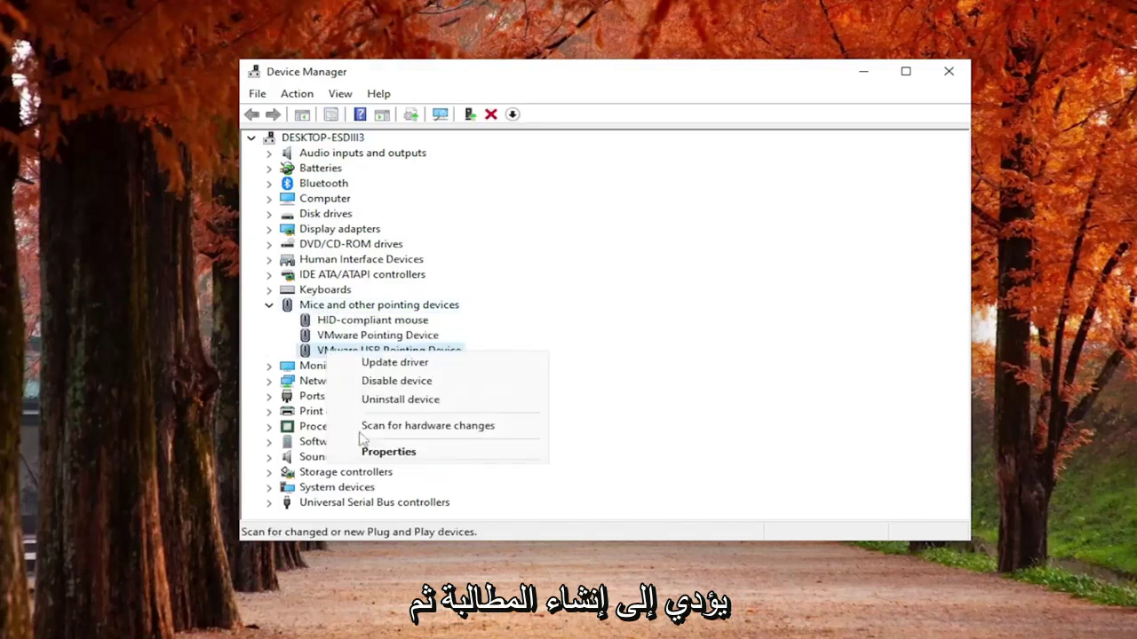
pyautogui.click(373, 455)
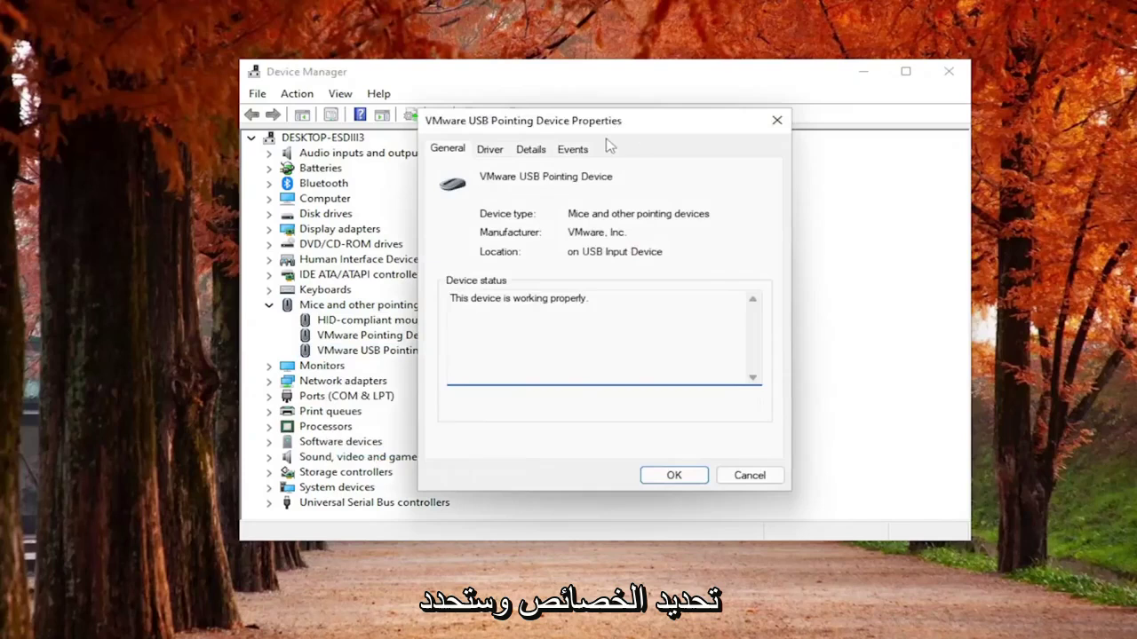
pyautogui.click(777, 119)
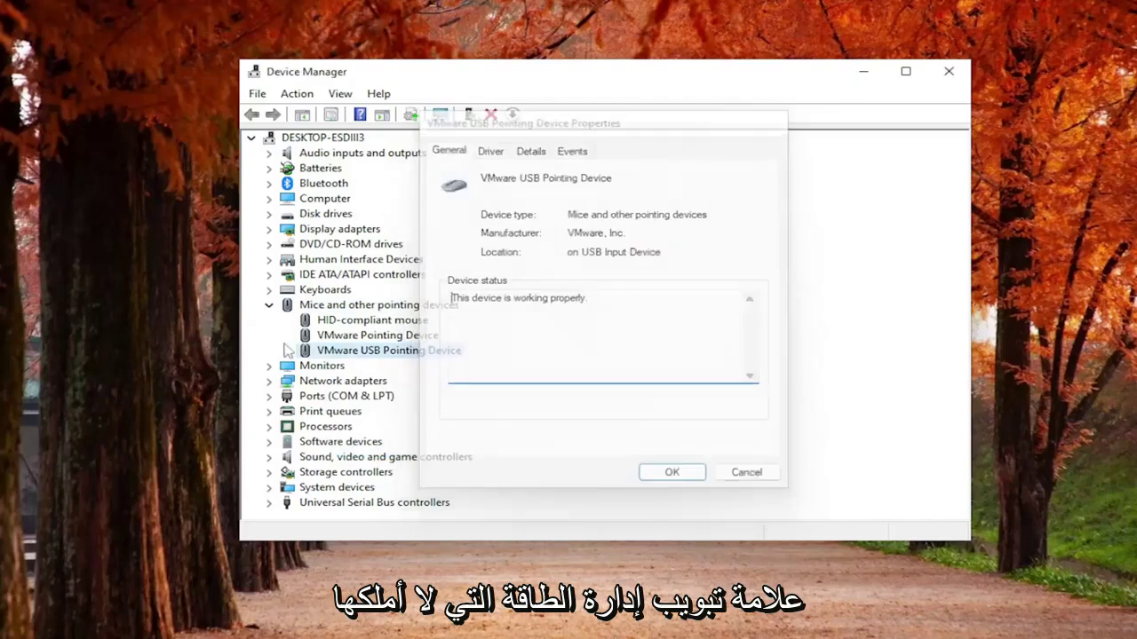
pyautogui.click(268, 306)
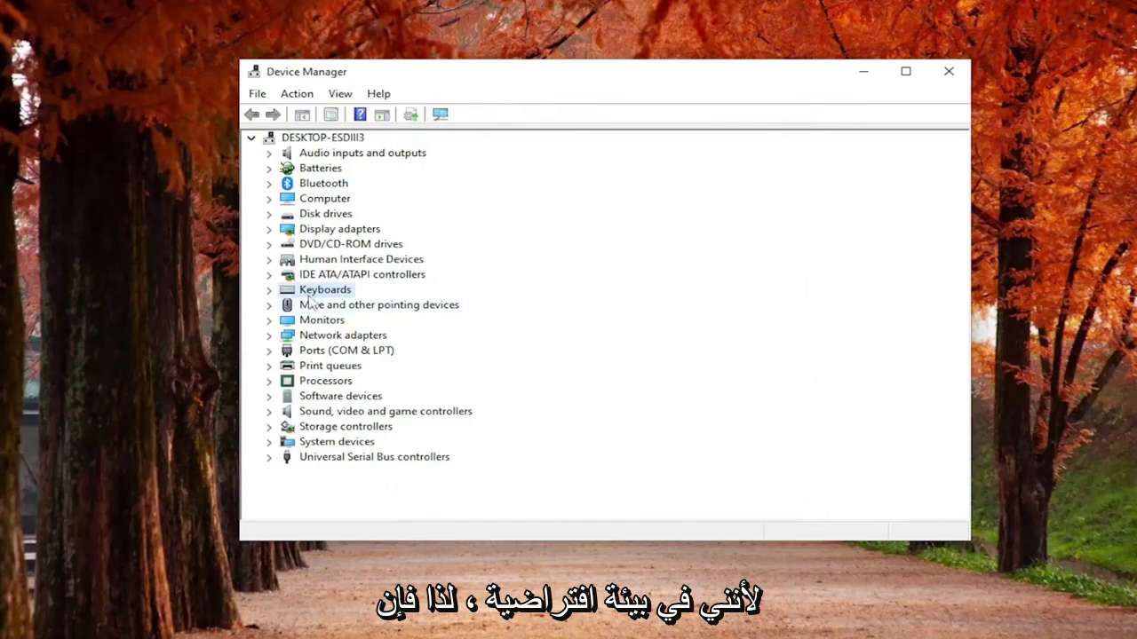
pyautogui.click(313, 292)
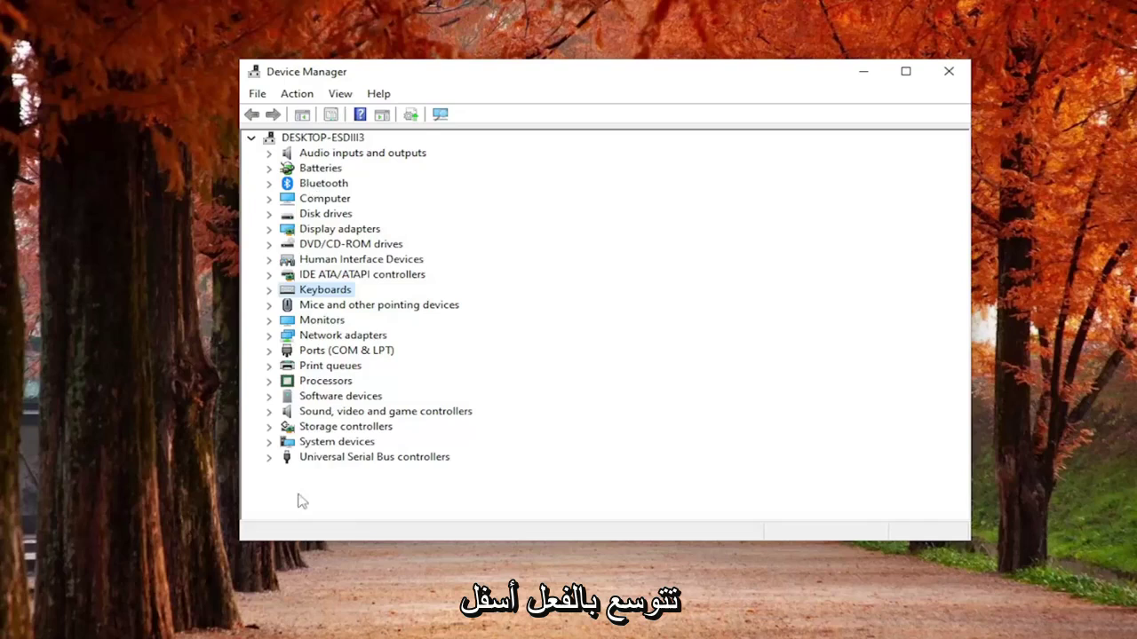
# - Confirm the Generic USB Hub's Power Management leaves wake disabled, then close it and collapse USB controllers
pyautogui.doubleClick(307, 458)
pyautogui.doubleClick(360, 396)
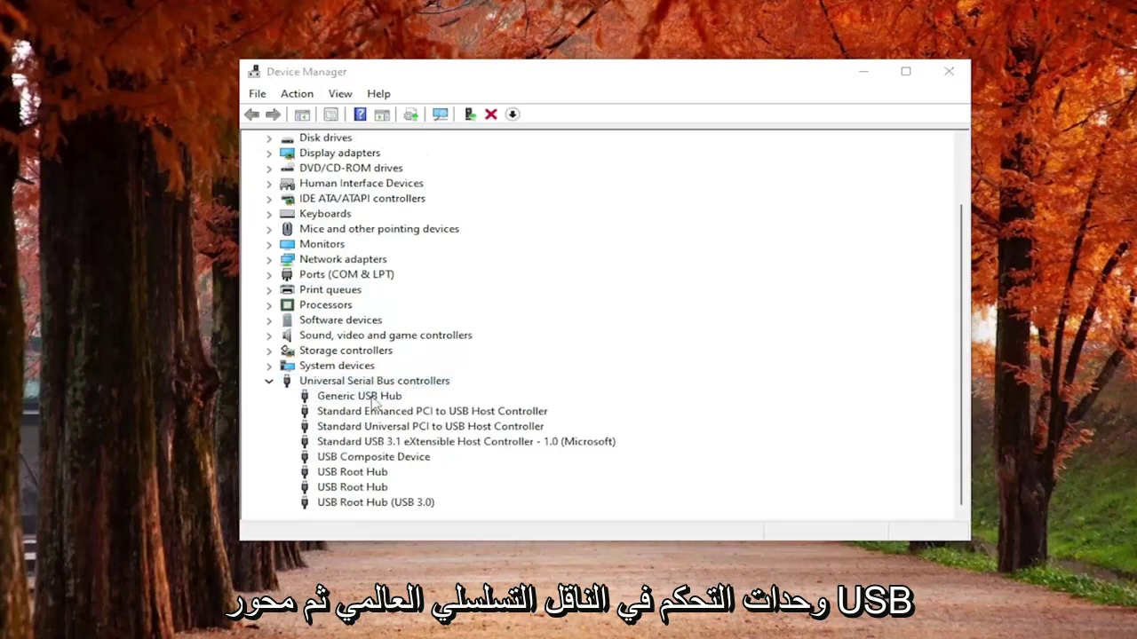
pyautogui.moveTo(546, 122); pyautogui.dragTo(619, 177)
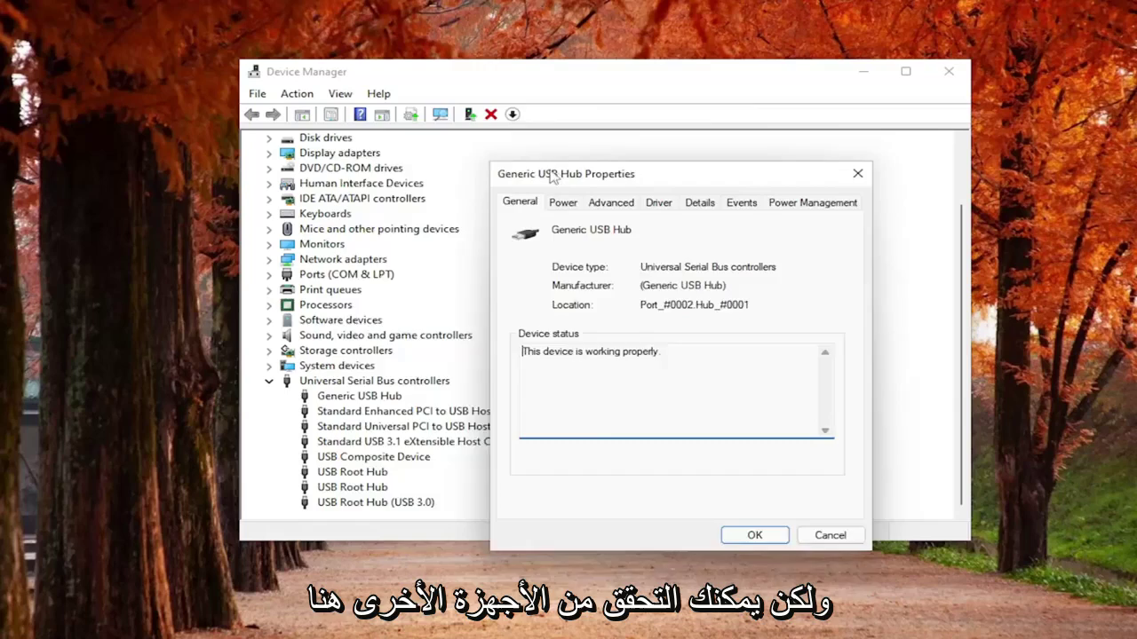
pyautogui.moveTo(553, 175); pyautogui.dragTo(392, 111)
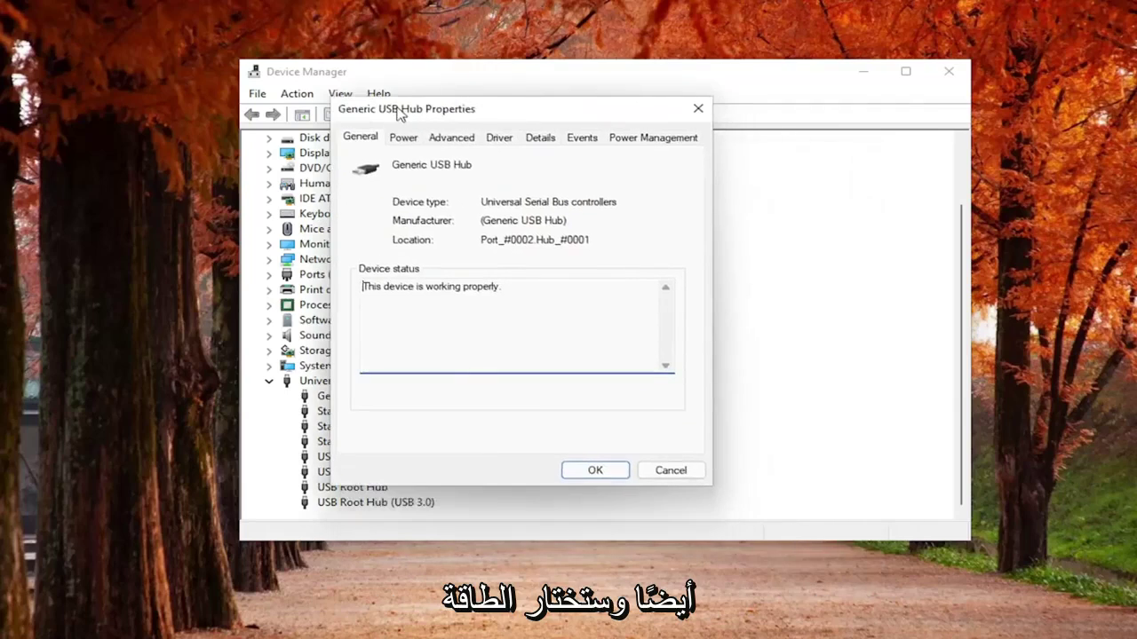
pyautogui.click(637, 144)
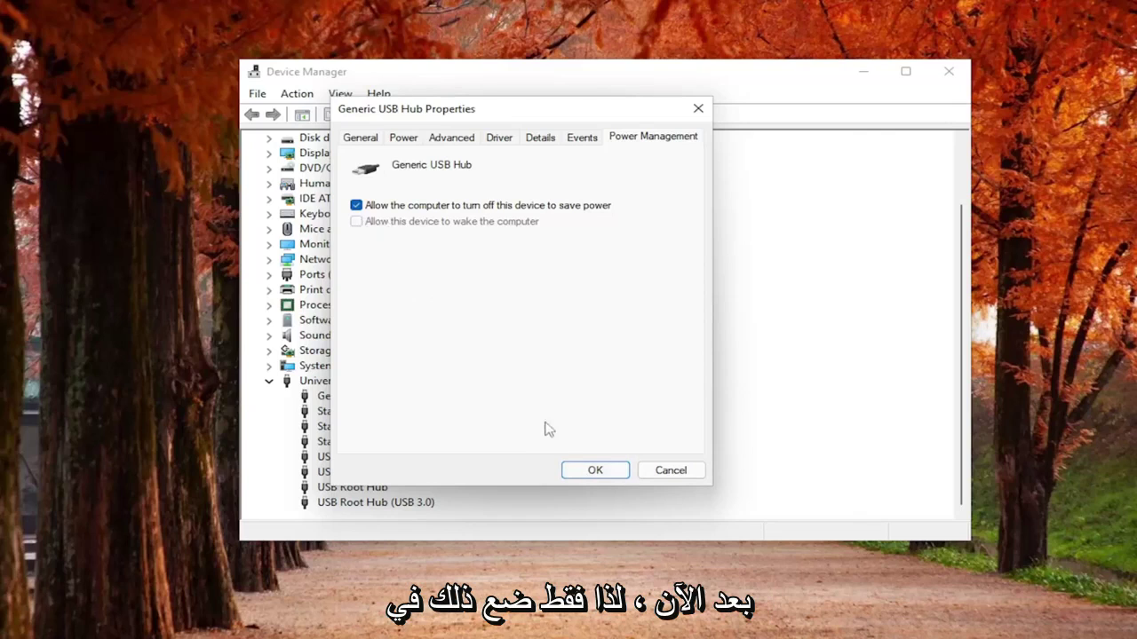
pyautogui.click(594, 471)
pyautogui.click(269, 381)
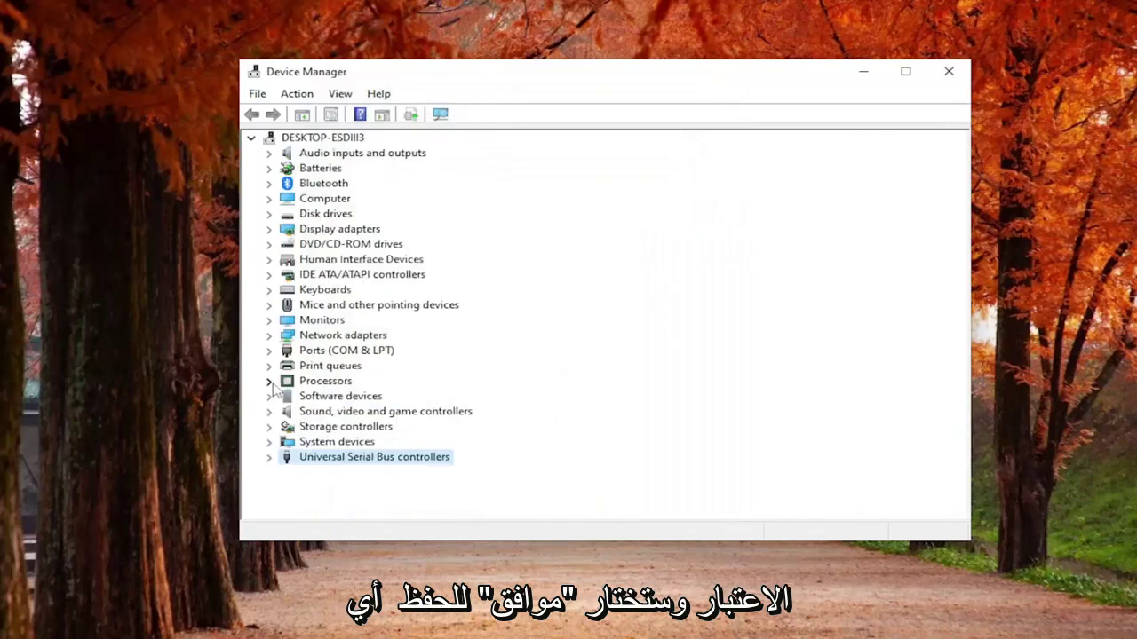
# - Close the Device Manager window
pyautogui.click(944, 75)
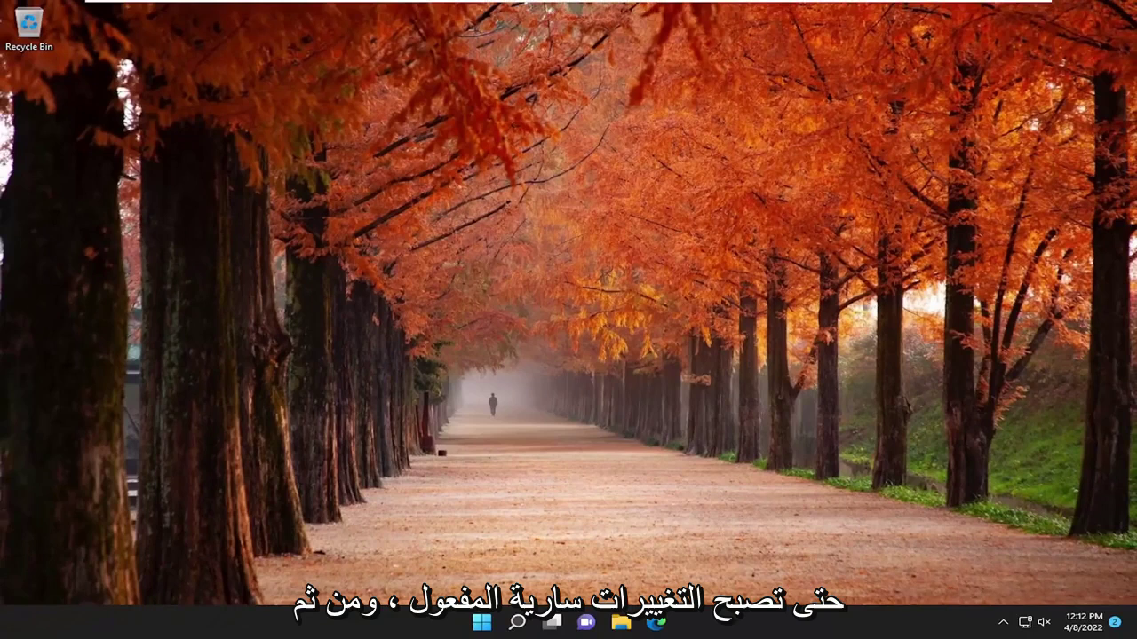